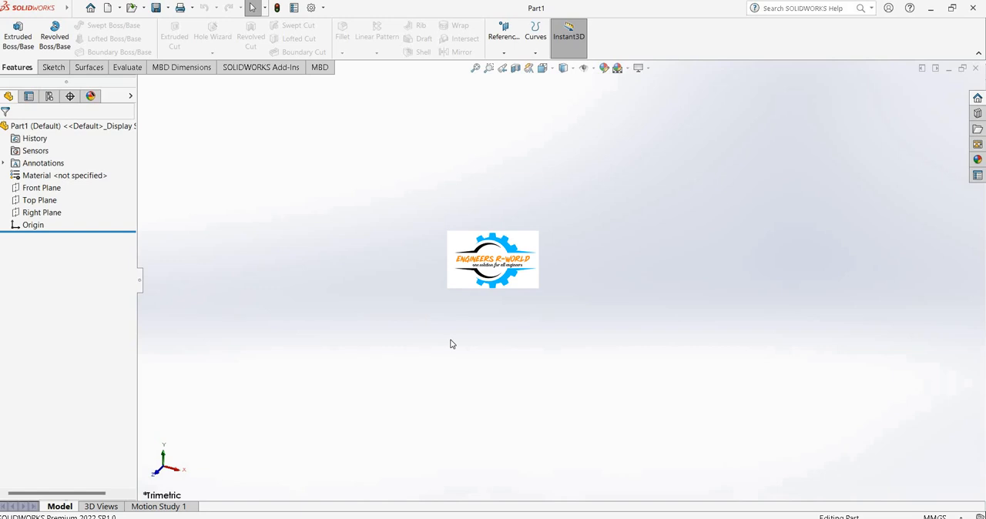
Start an Extruded Boss sketch on the Front Plane and draw a corner rectangle about 233 × 130 mm around the origin.
{"action": "left_click", "coordinate": [17, 42]}
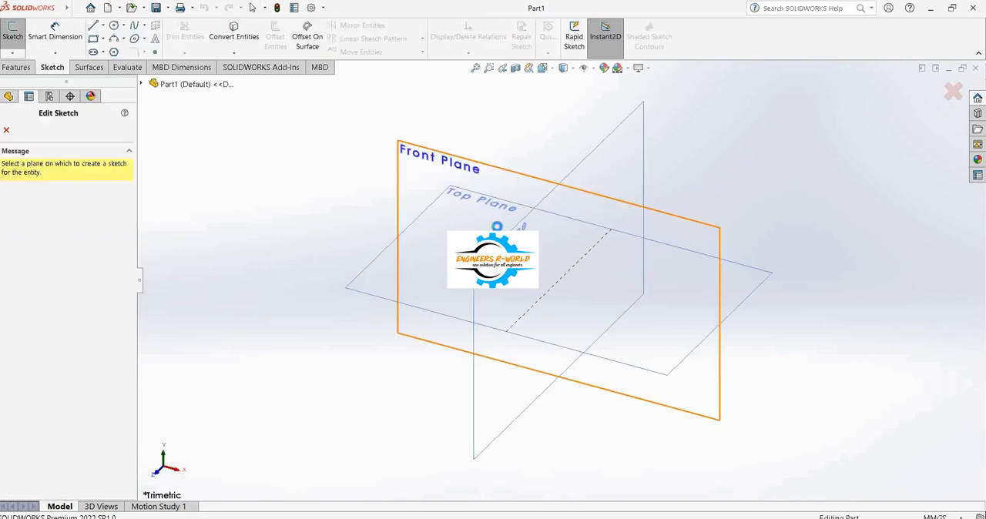
{"action": "left_click", "coordinate": [498, 226]}
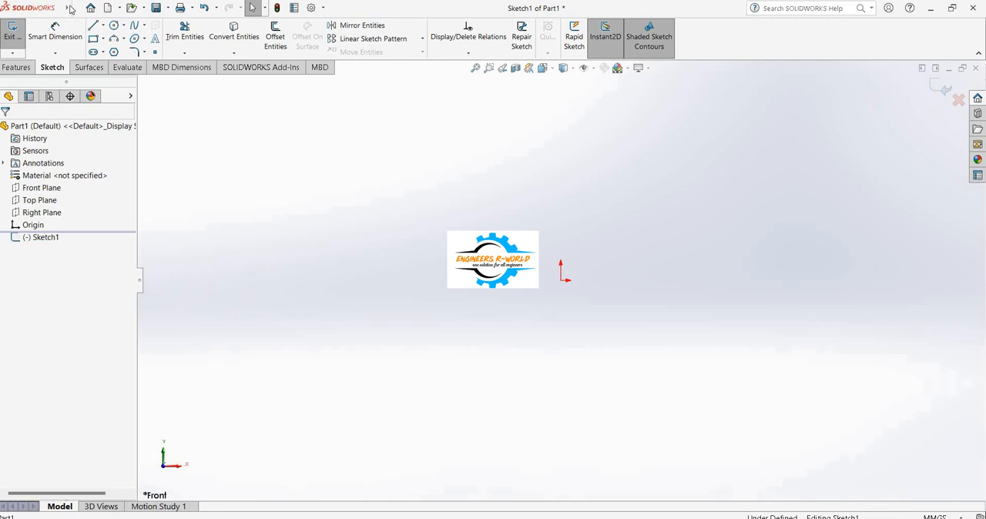
{"action": "left_click", "coordinate": [296, 90]}
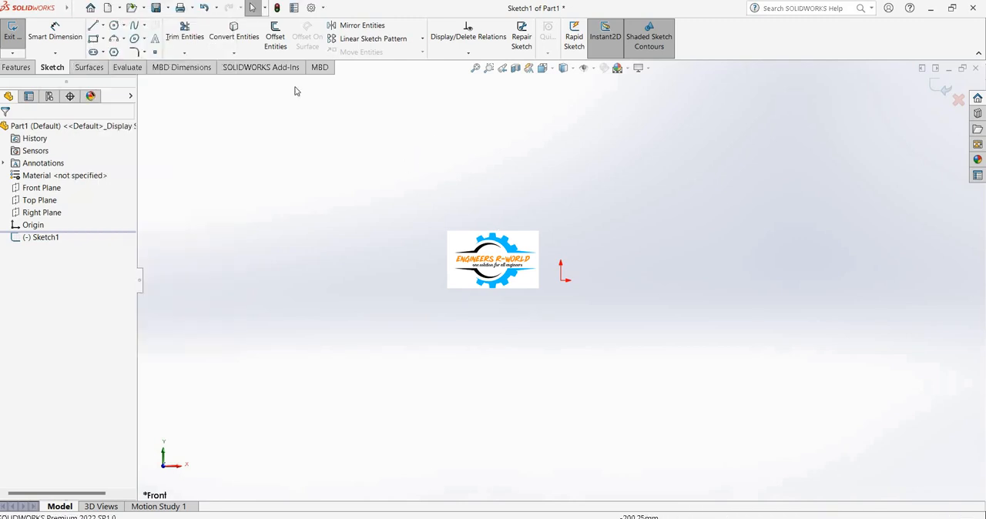
{"action": "left_click", "coordinate": [93, 39]}
{"action": "left_click_drag", "start_coordinate": [322, 144], "coordinate": [765, 391]}
{"action": "left_click", "coordinate": [765, 391]}
{"action": "left_click", "coordinate": [254, 7]}
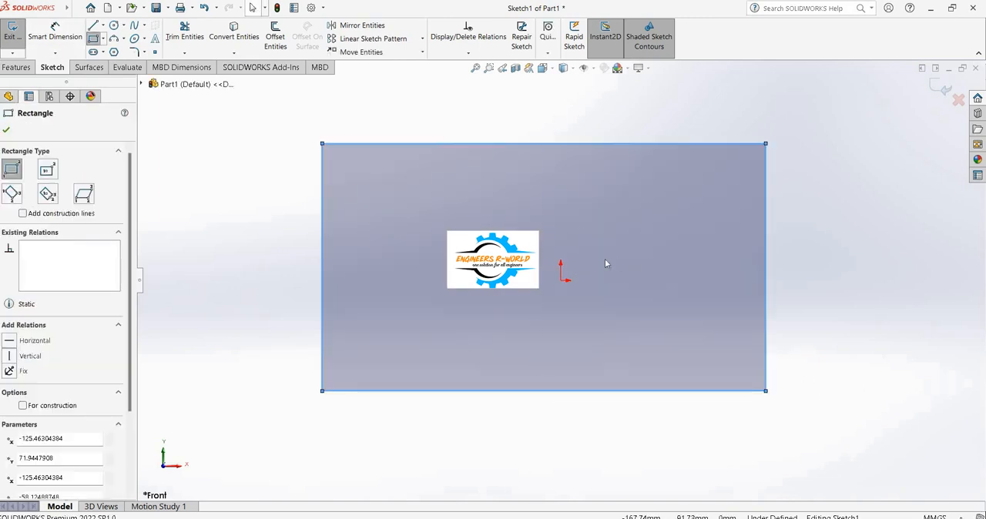
{"action": "key", "text": "Escape"}
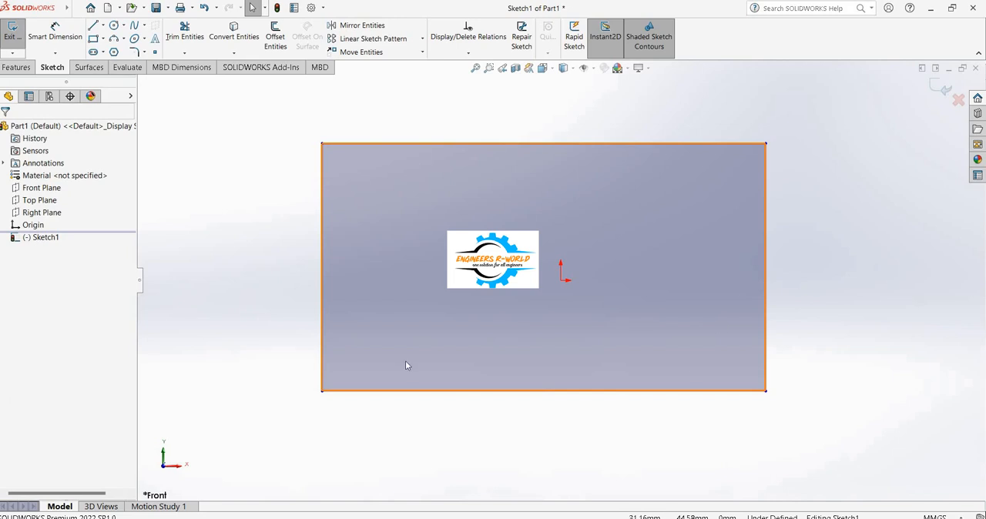
{"action": "left_click", "coordinate": [815, 361]}
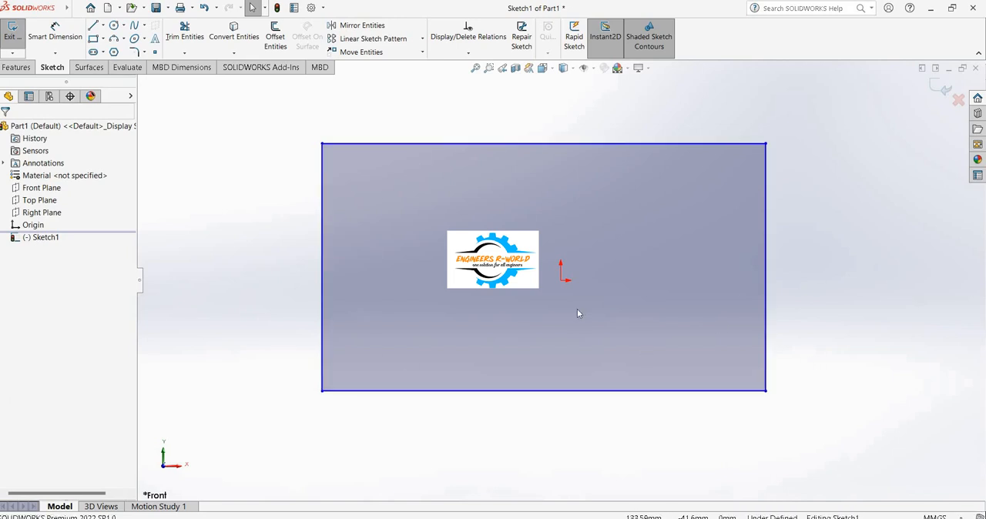
Sketch a diagonal line from the rectangle's upper-left corner to its lower-right corner.
{"action": "scroll", "coordinate": [670, 262], "scroll_direction": "up", "scroll_amount": 3}
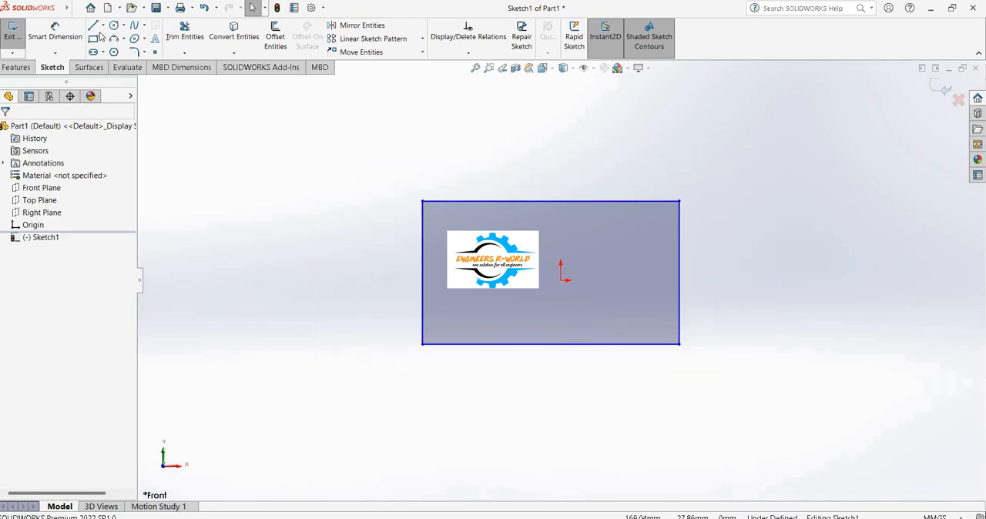
{"action": "left_click", "coordinate": [93, 27]}
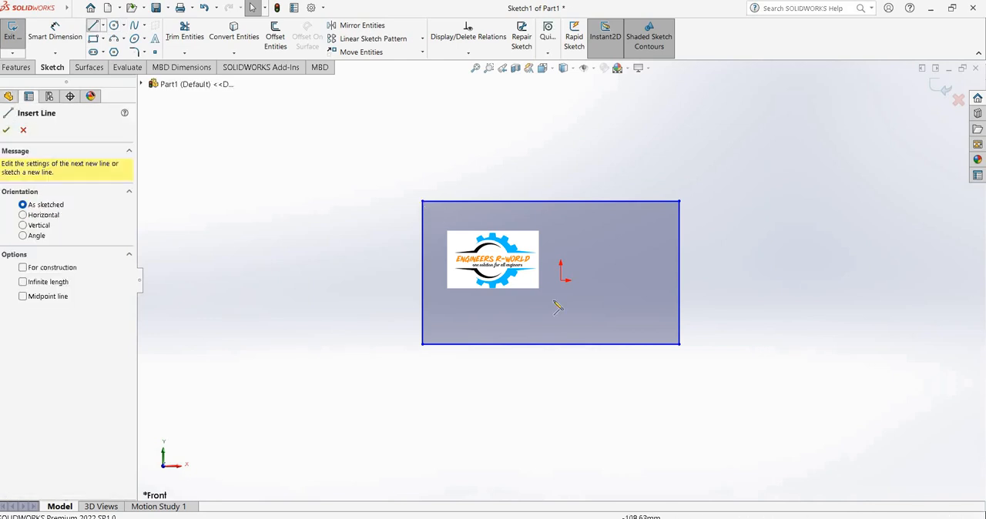
{"action": "left_click", "coordinate": [679, 344]}
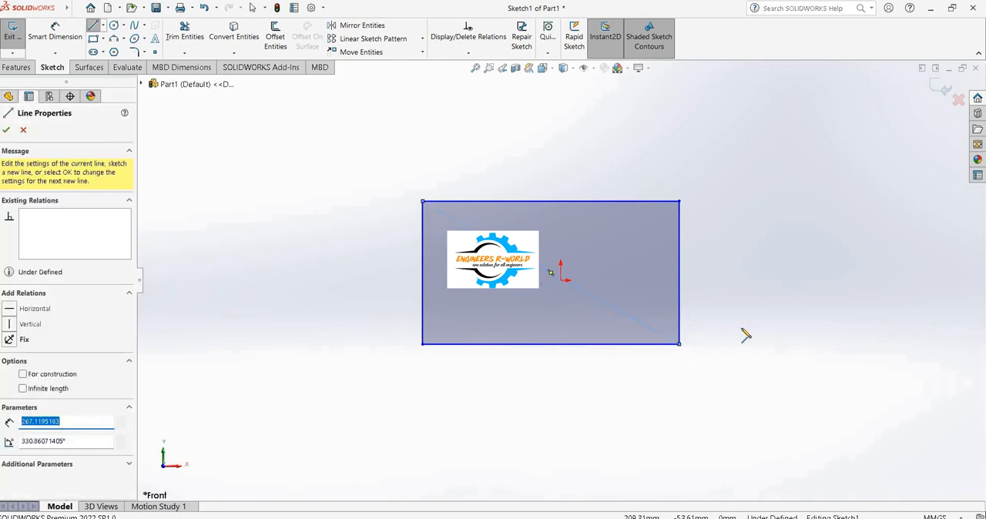
{"action": "left_click", "coordinate": [6, 129]}
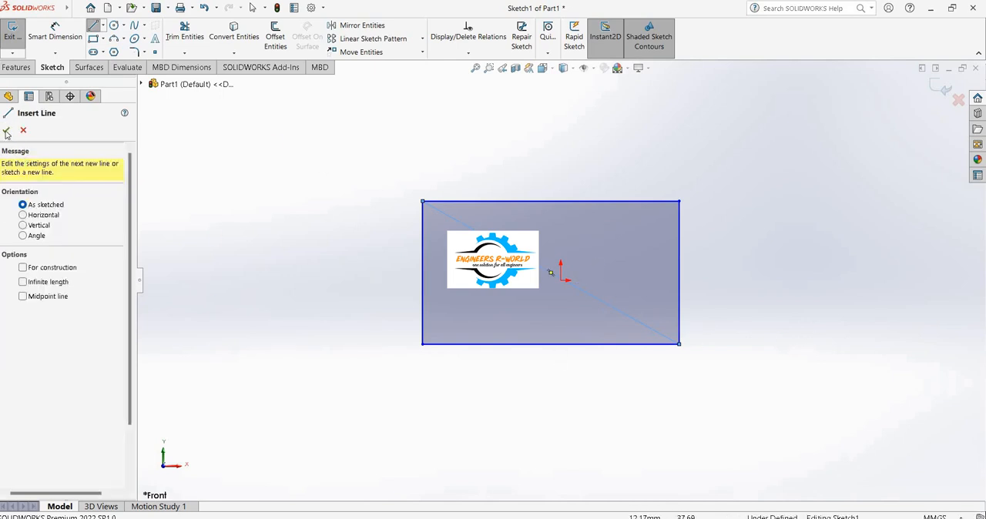
{"action": "key", "text": "Escape"}
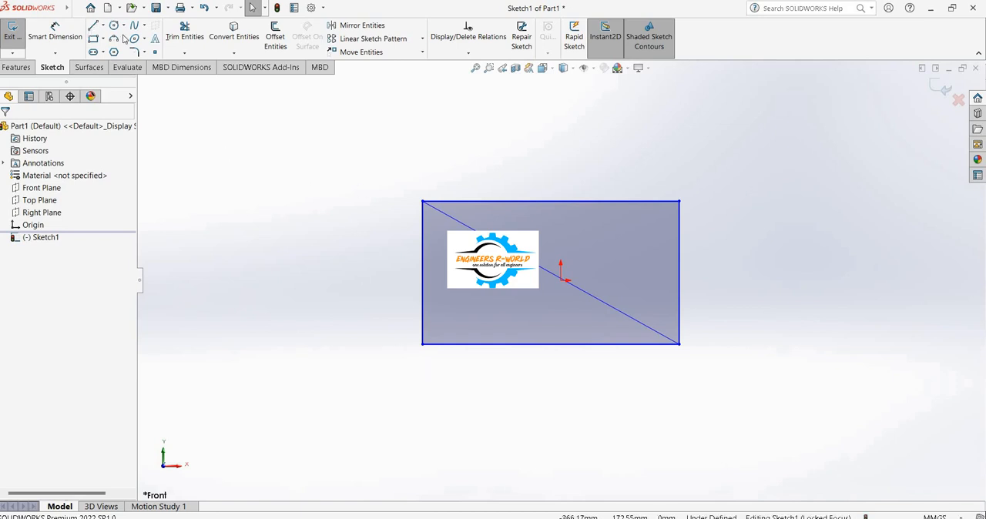
Sketch two connected practice lines forming an open peak in the empty area beside the rectangle.
{"action": "left_click", "coordinate": [93, 26]}
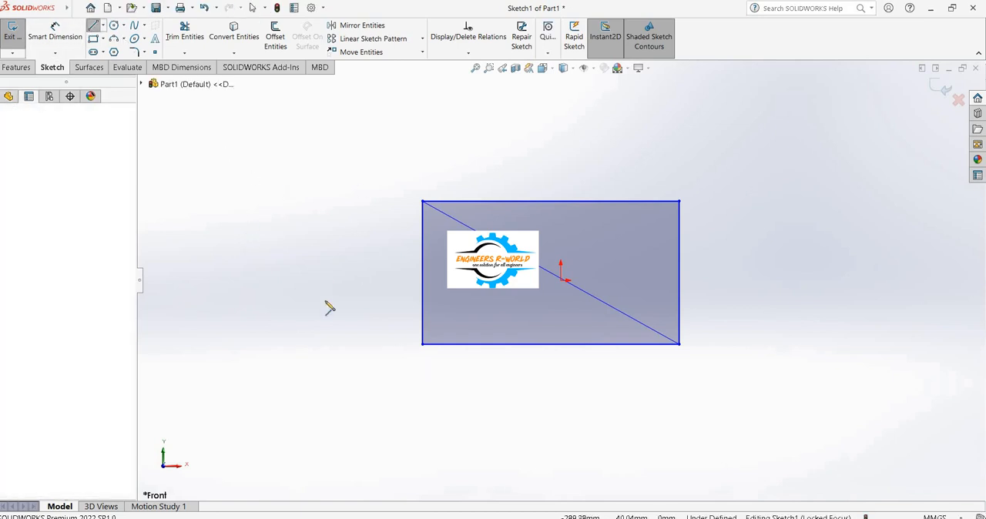
{"action": "left_click", "coordinate": [243, 236]}
{"action": "left_click", "coordinate": [302, 164]}
{"action": "left_click", "coordinate": [323, 302]}
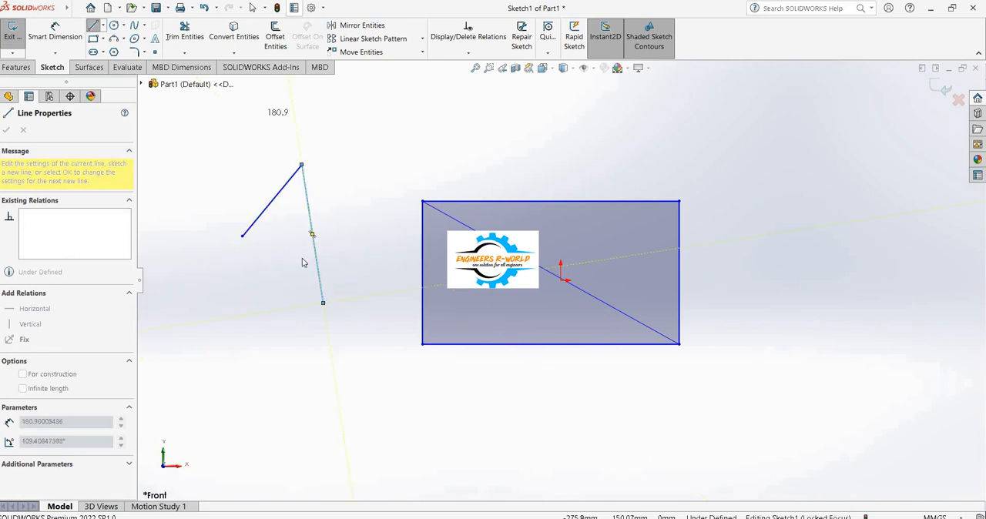
{"action": "key", "text": "Escape"}
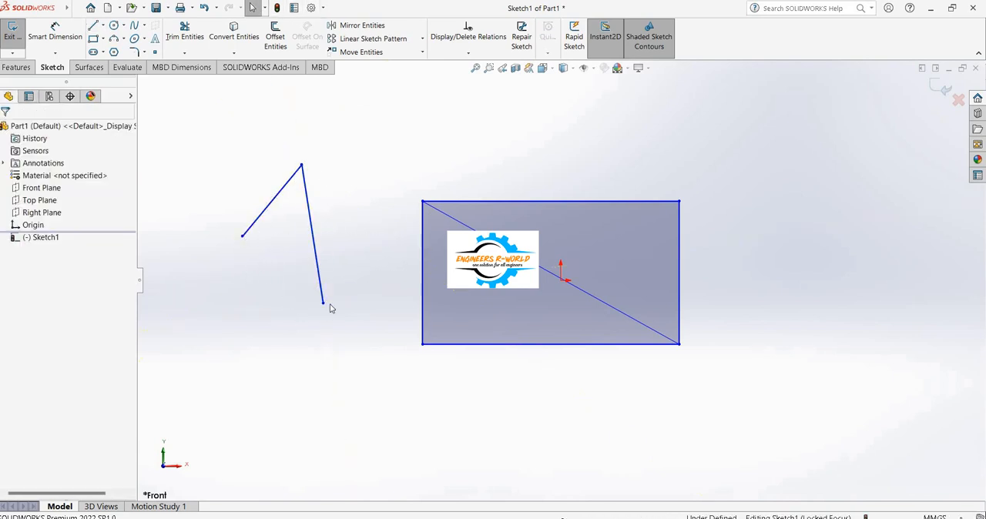
Remove the two connected practice lines beside the rectangle with Power trim.
{"action": "left_click", "coordinate": [185, 34]}
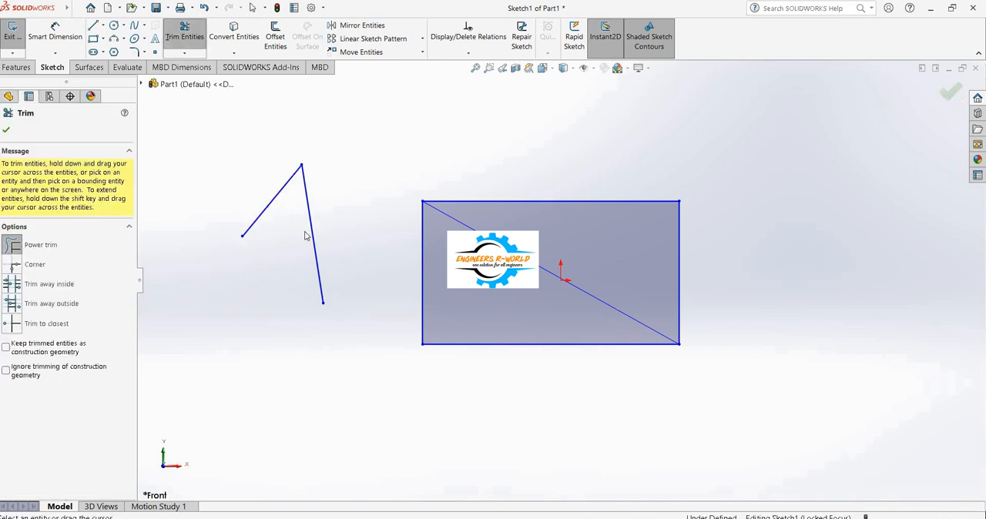
{"action": "left_click_drag", "start_coordinate": [256, 189], "coordinate": [318, 212]}
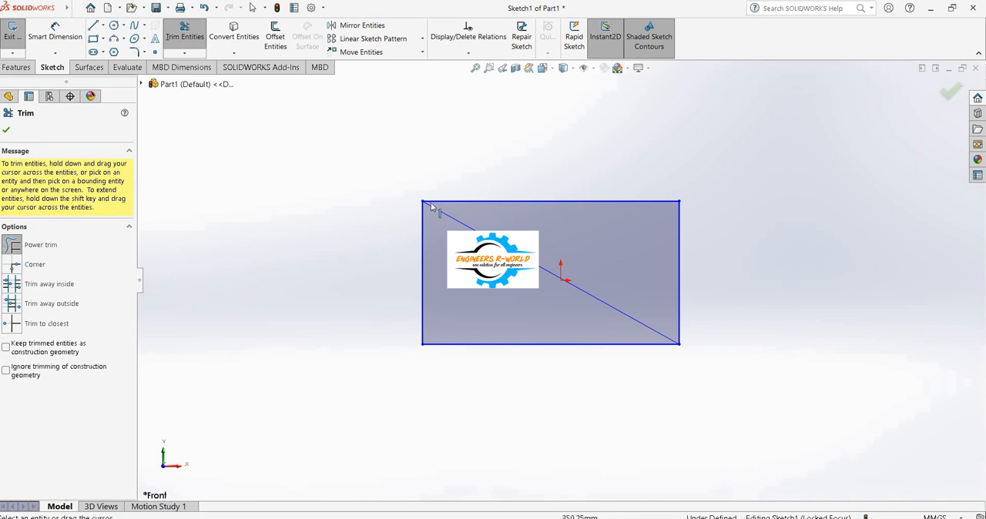
{"action": "left_click", "coordinate": [951, 92]}
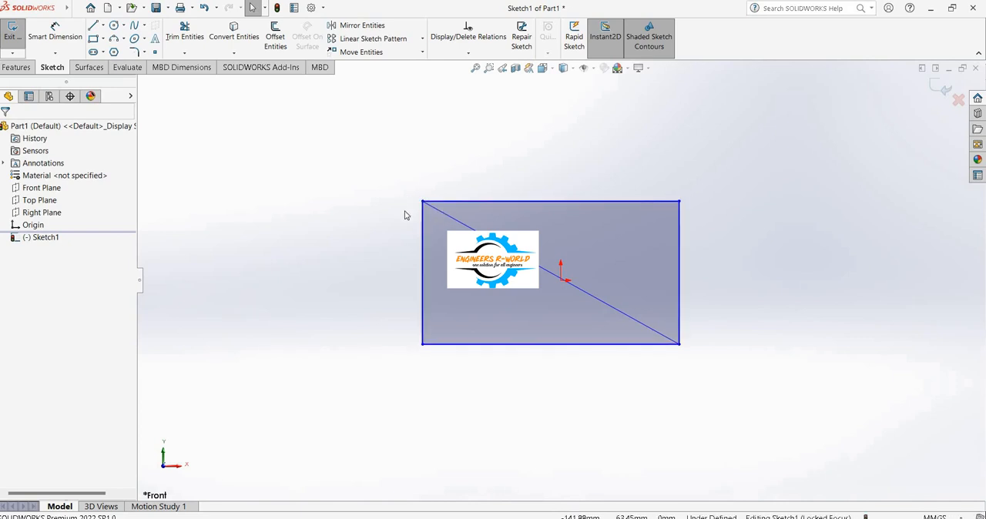
{"action": "left_click", "coordinate": [430, 220]}
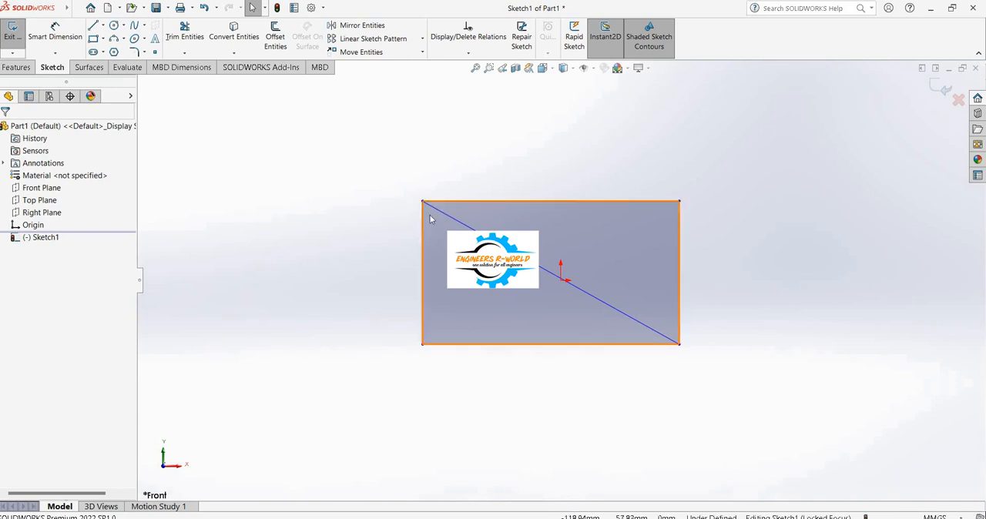
{"action": "left_click", "coordinate": [403, 195]}
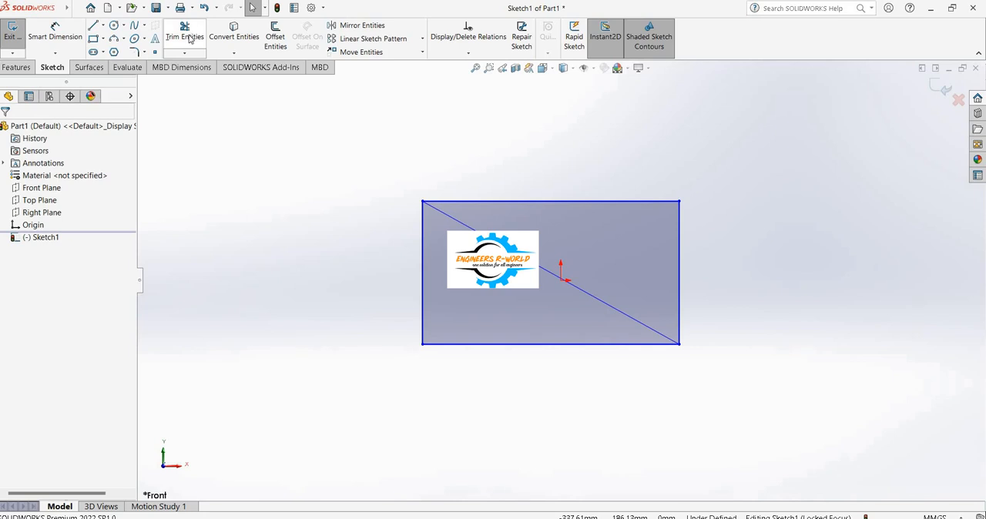
Try Power trim on the rectangle's upper and right edges and undo the trim.
{"action": "mouse_move", "coordinate": [577, 171]}
{"action": "left_mouse_down"}
{"action": "mouse_move", "coordinate": [654, 235]}
{"action": "mouse_move", "coordinate": [776, 244]}
{"action": "left_mouse_up"}
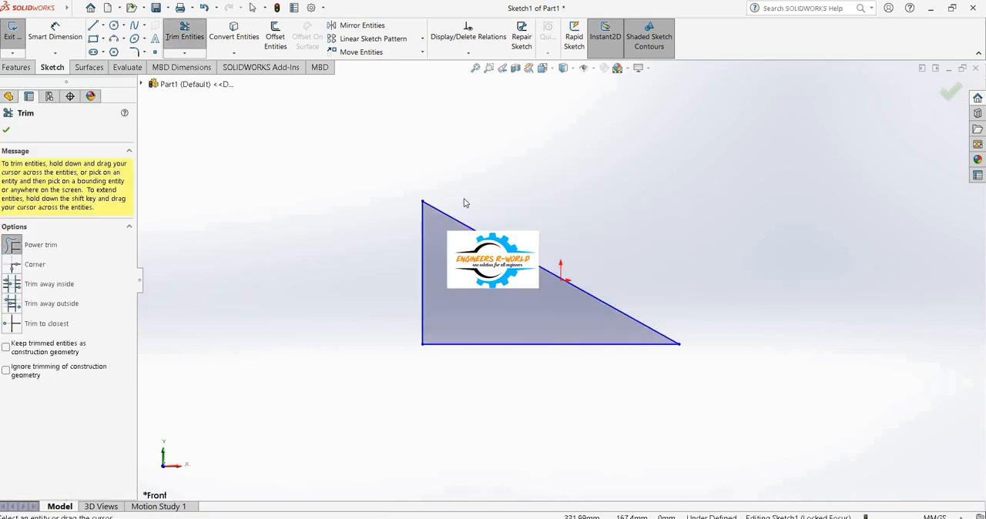
{"action": "left_click", "coordinate": [950, 93]}
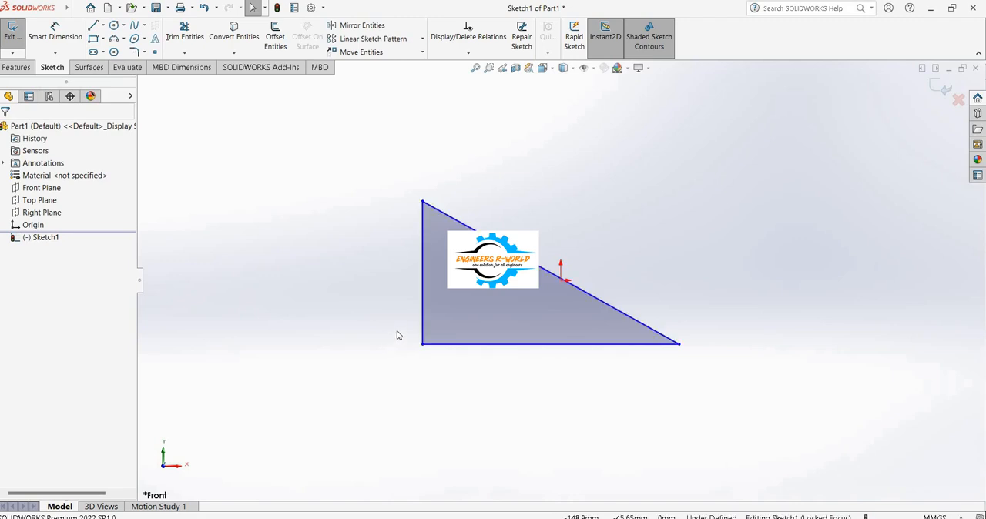
{"action": "left_click", "coordinate": [205, 8]}
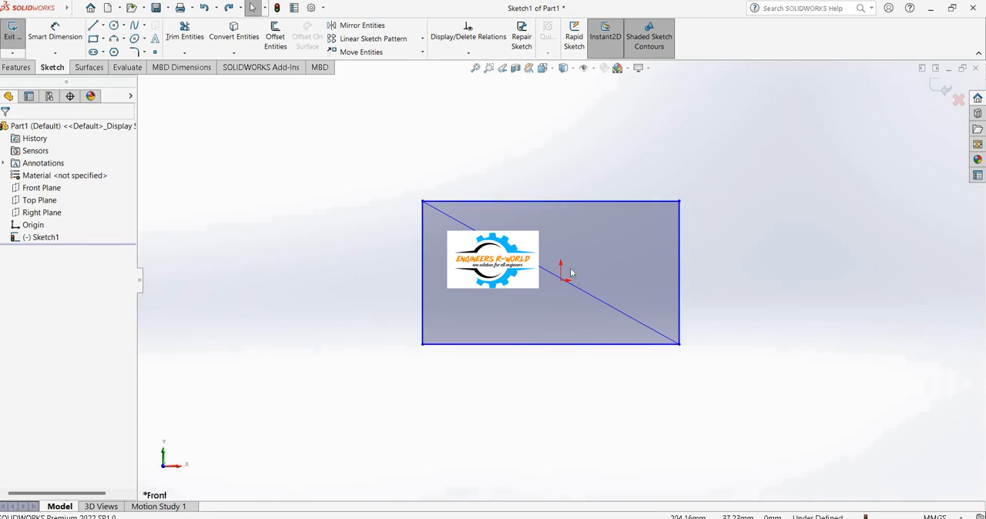
Power trim the rectangle's upper and right edges, leaving the triangle below the diagonal.
{"action": "left_click", "coordinate": [202, 33]}
{"action": "mouse_move", "coordinate": [553, 153]}
{"action": "left_mouse_down"}
{"action": "mouse_move", "coordinate": [567, 201]}
{"action": "mouse_move", "coordinate": [740, 307]}
{"action": "left_mouse_up"}
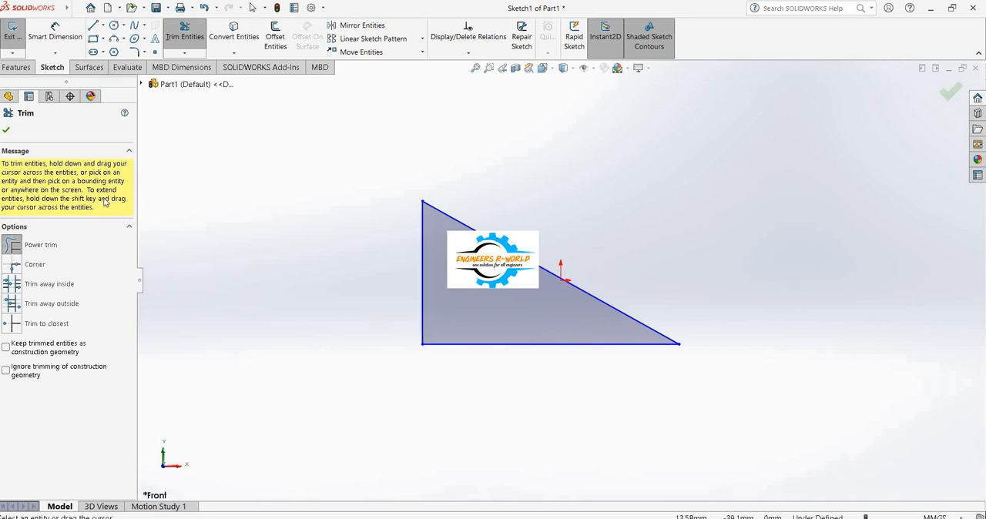
{"action": "key", "text": "Escape"}
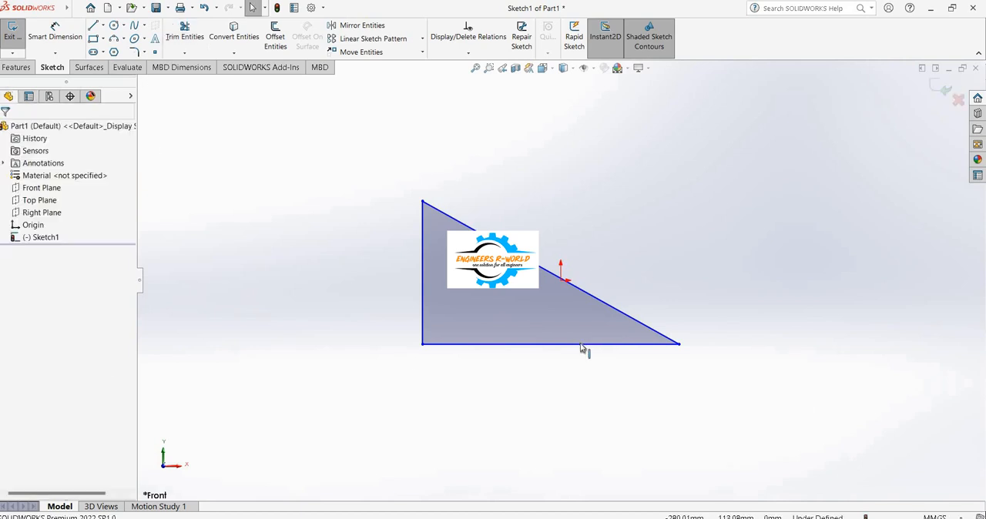
Dimension the triangle's horizontal base with Smart Dimension and set it to 250 mm.
{"action": "left_click", "coordinate": [77, 37]}
{"action": "left_click", "coordinate": [561, 344]}
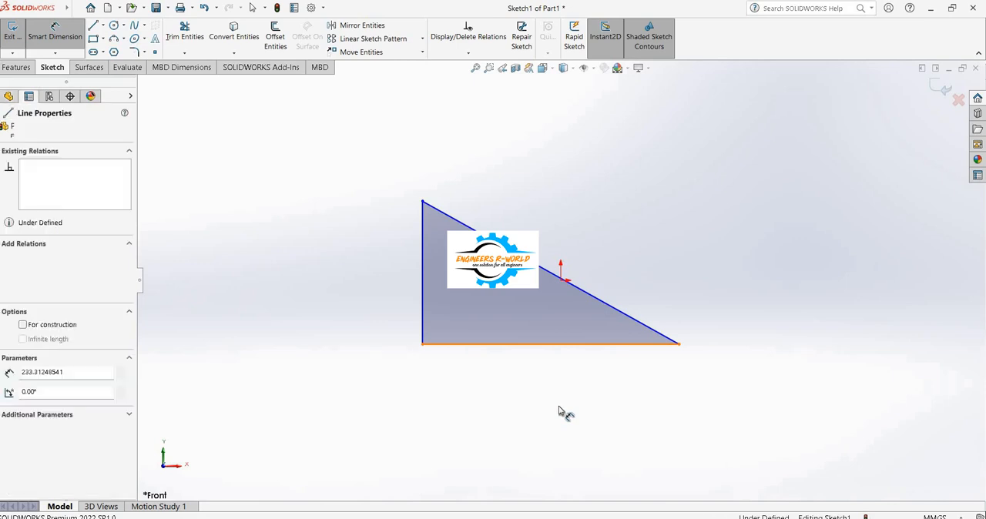
{"action": "left_click", "coordinate": [561, 409]}
{"action": "type", "text": "250"}
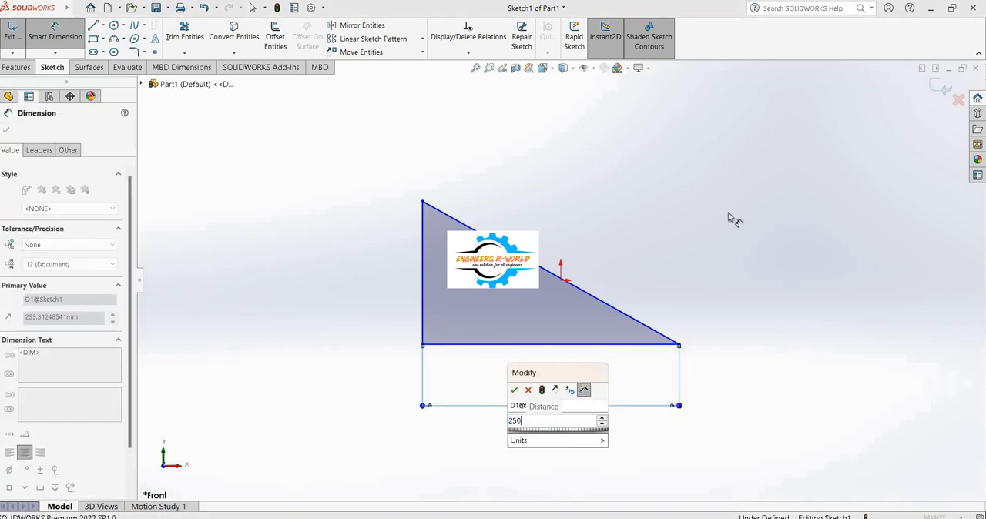
{"action": "key", "text": "Return"}
{"action": "key", "text": "Escape"}
Dimension the triangle's vertical side and set it to 150 mm.
{"action": "left_click", "coordinate": [422, 287]}
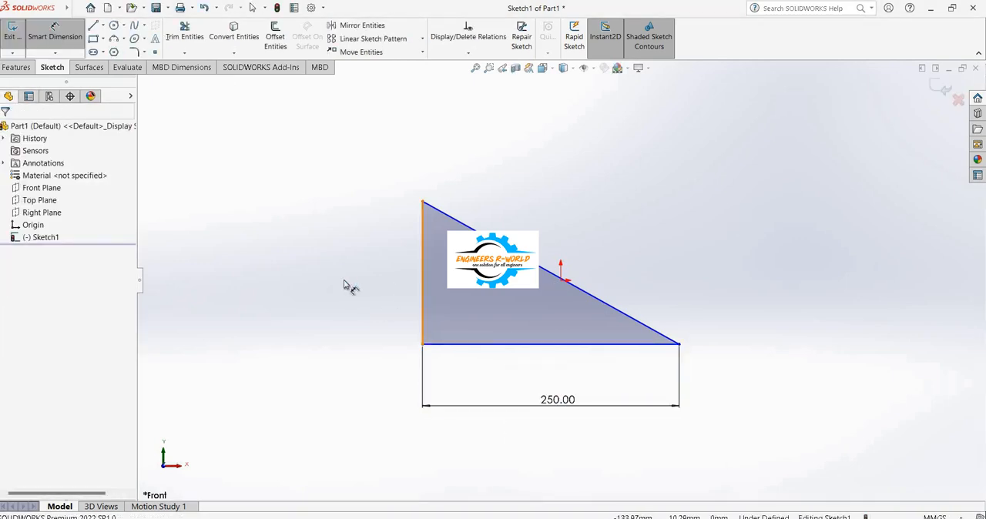
{"action": "left_click", "coordinate": [345, 285]}
{"action": "type", "text": "150"}
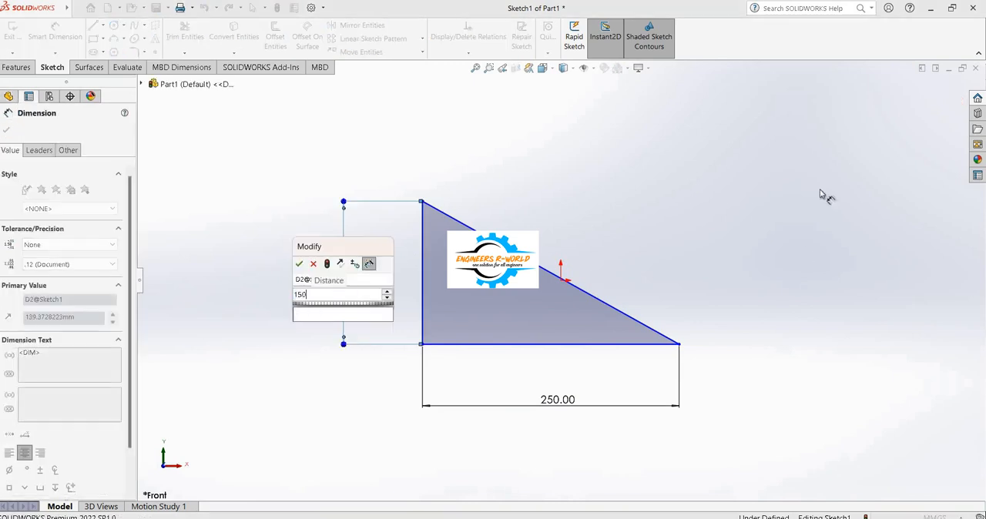
{"action": "key", "text": "Return"}
{"action": "key", "text": "Escape"}
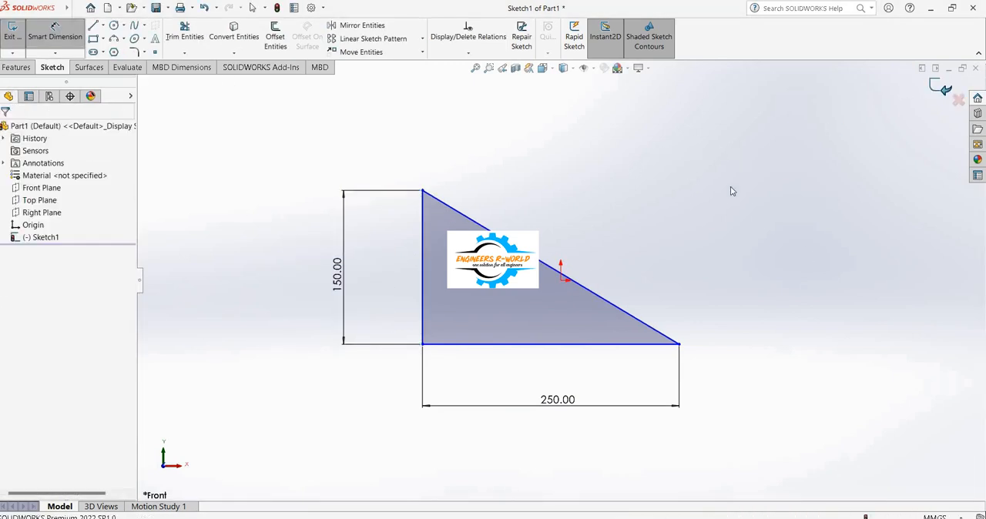
Exit the triangle sketch and bring up the solid feature commands.
{"action": "key", "text": "ctrl+b"}
{"action": "key", "text": "ctrl+7"}
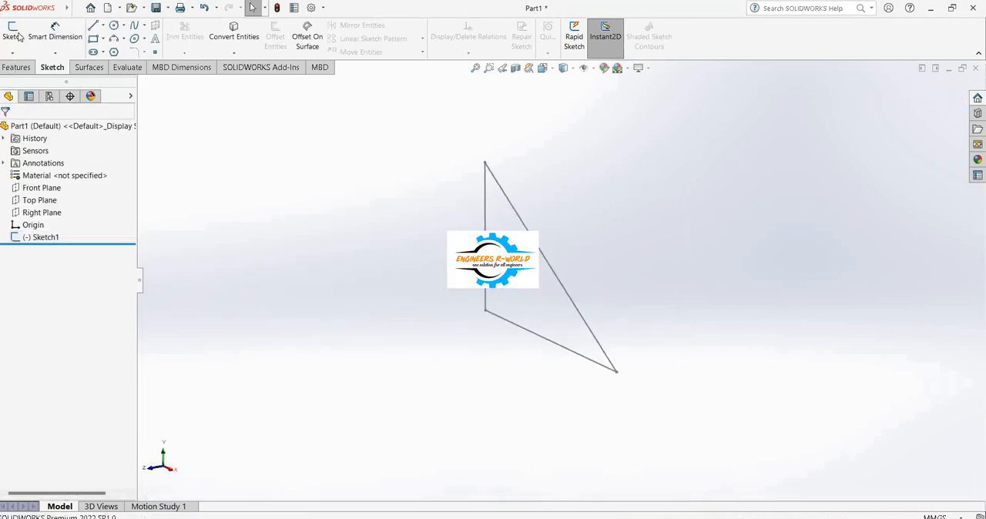
{"action": "left_click", "coordinate": [16, 67]}
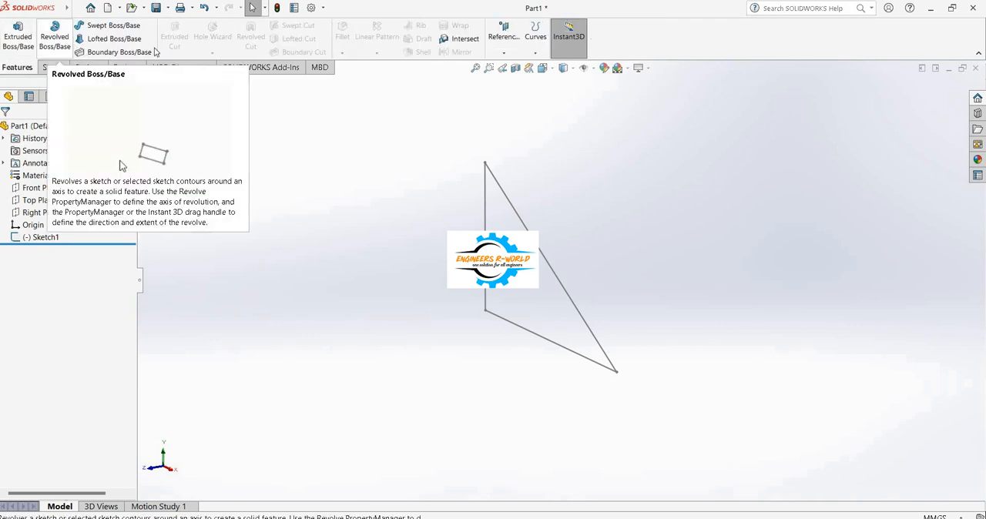